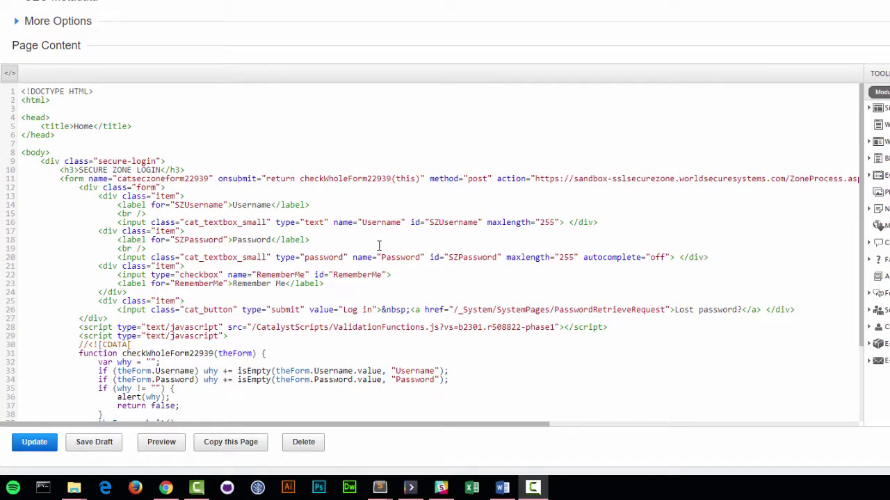
# Expand the Secure Zones module group in the page editor's Toolbox panel.
pyautogui.scroll(-4, 317, 222)
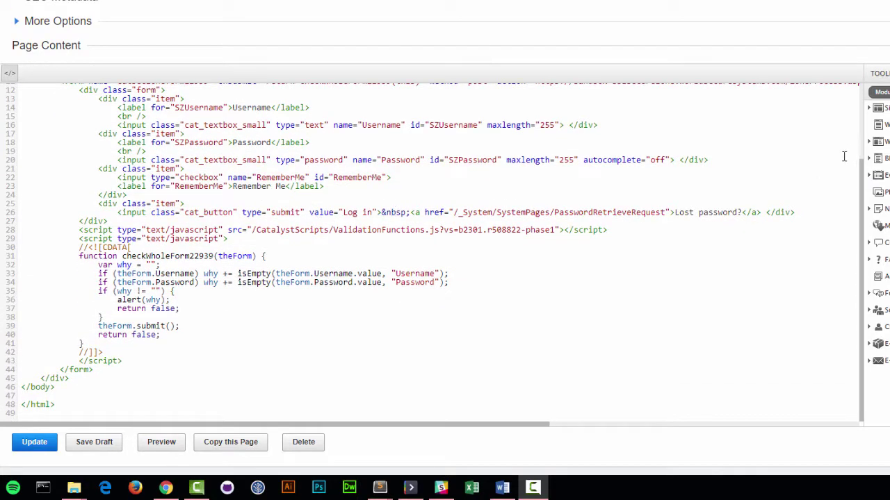
pyautogui.click(877, 108)
# Select the Sign in Form module and choose Member Only Area as its login box.
pyautogui.click(882, 176)
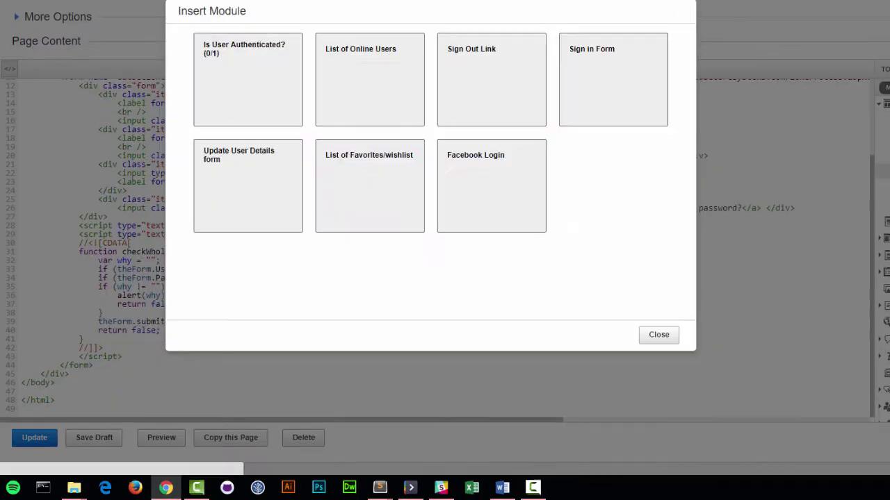
pyautogui.click(626, 93)
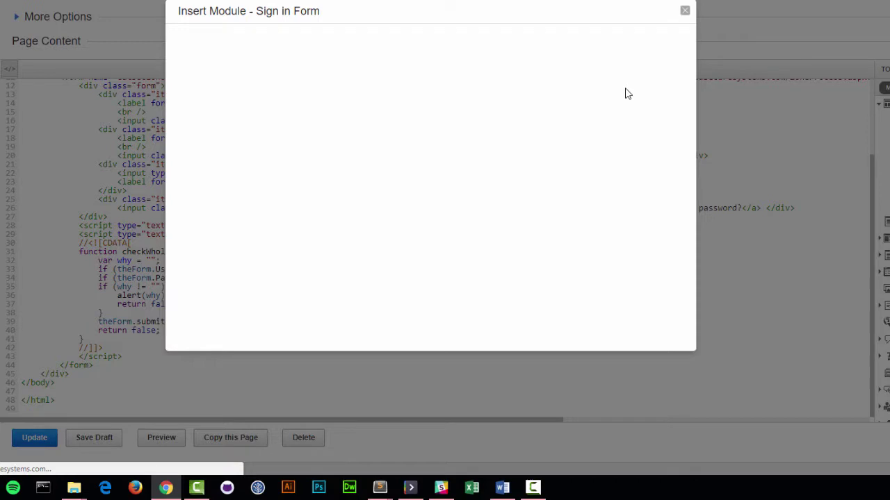
pyautogui.click(221, 45)
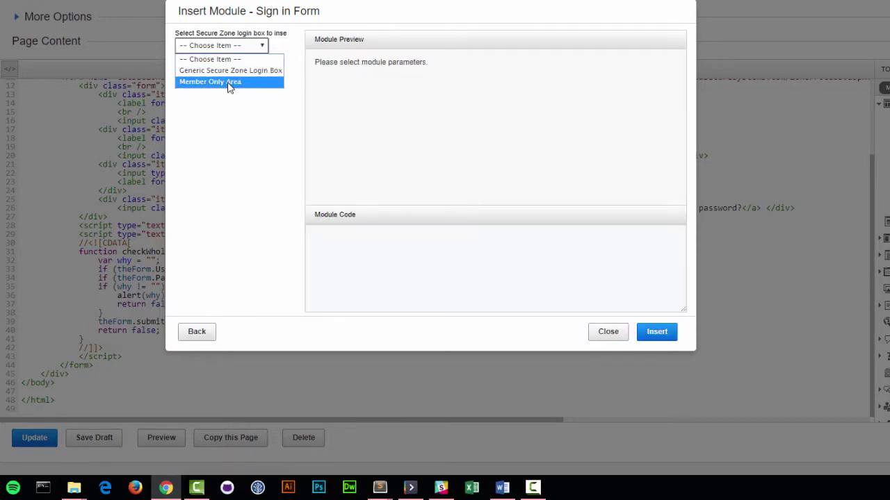
pyautogui.click(231, 82)
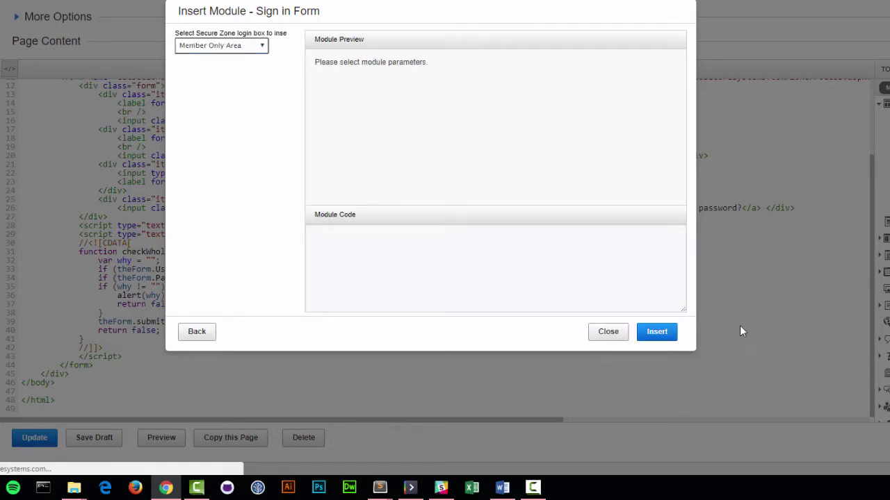
pyautogui.click(608, 333)
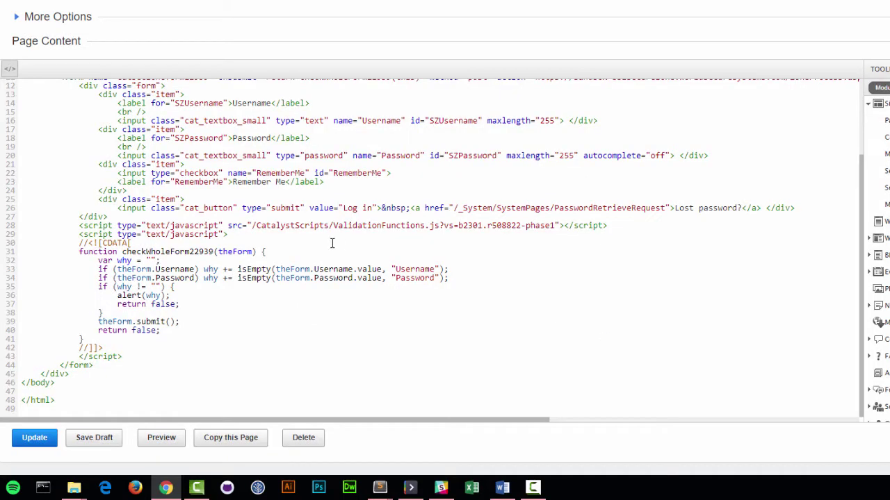
pyautogui.scroll(4, 327, 239)
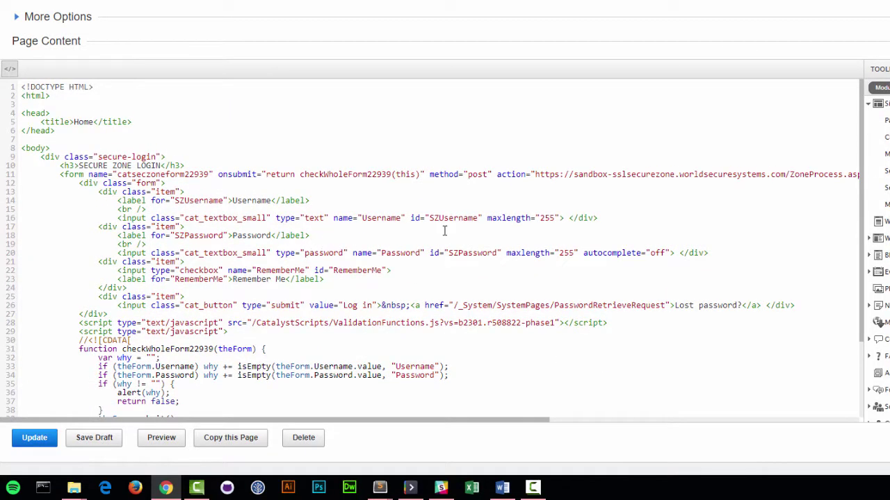
pyautogui.scroll(-3, 445, 231)
pyautogui.scroll(3, 485, 385)
pyautogui.moveTo(495, 417); pyautogui.dragTo(607, 415)
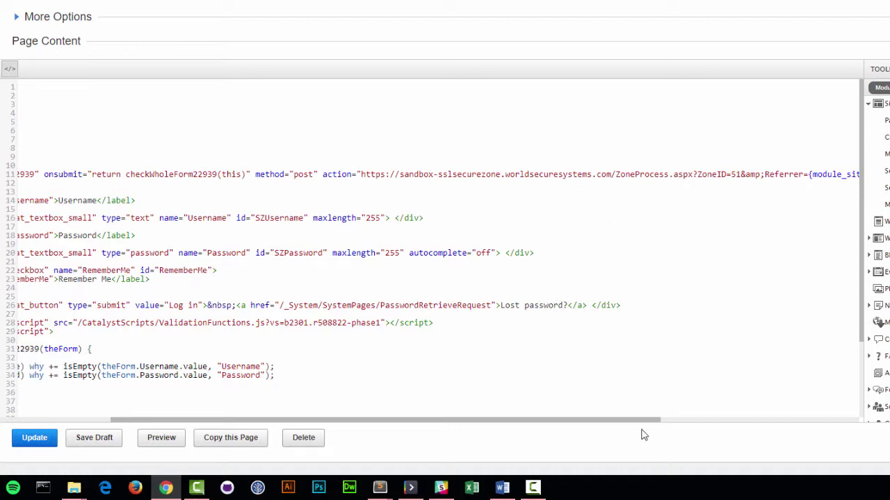
pyautogui.moveTo(658, 421); pyautogui.dragTo(777, 421)
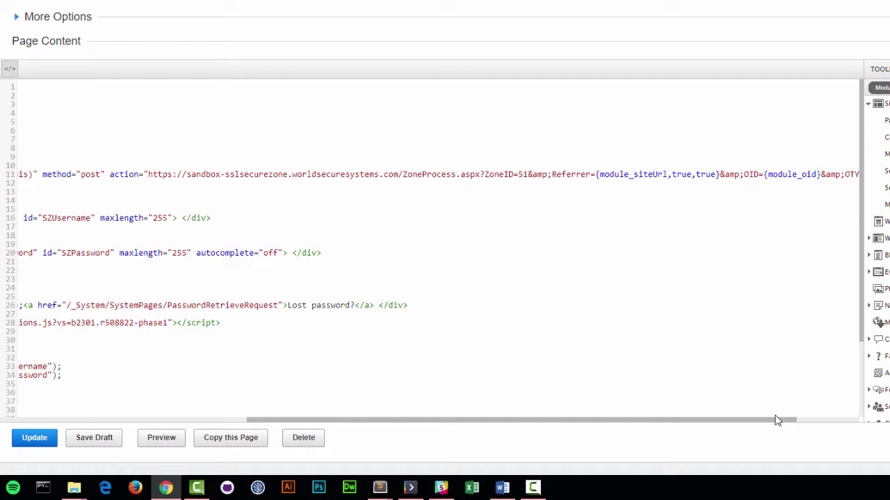
pyautogui.moveTo(757, 420); pyautogui.dragTo(562, 417)
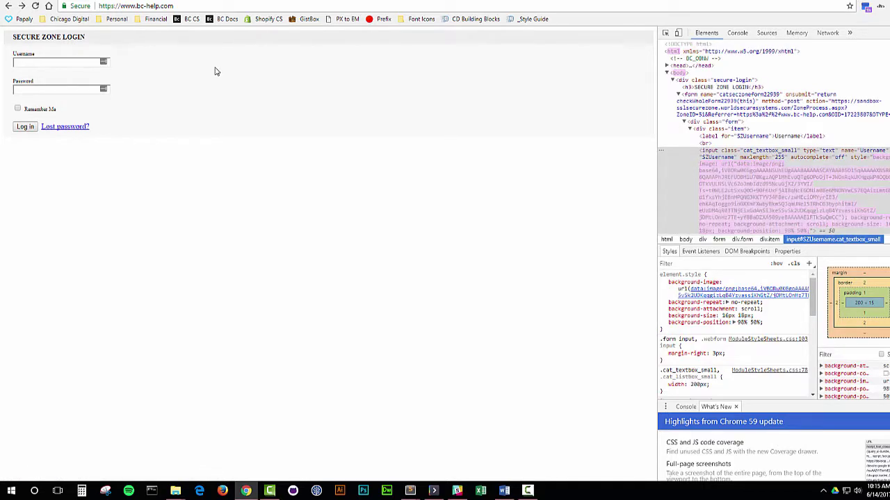
# Log in with the member's username and password on the bc-help.com secure zone form.
pyautogui.click(40, 62)
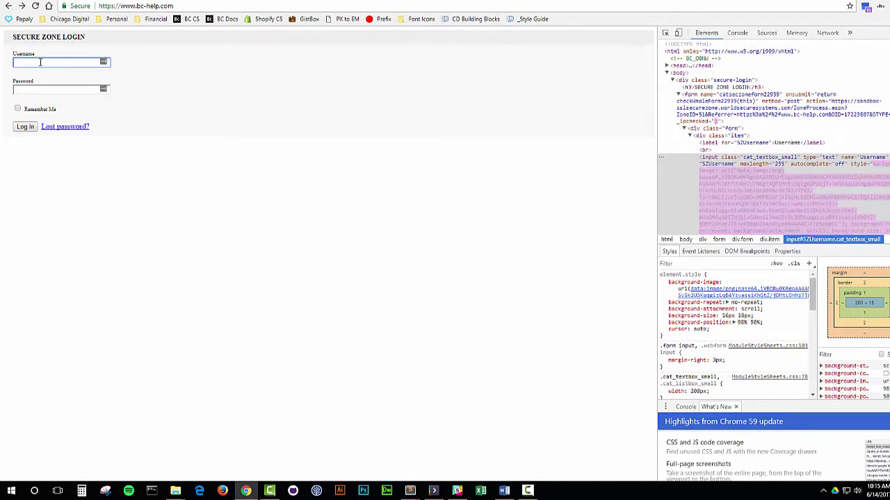
pyautogui.write('shefler')
pyautogui.press('Tab')
pyautogui.write('••••')
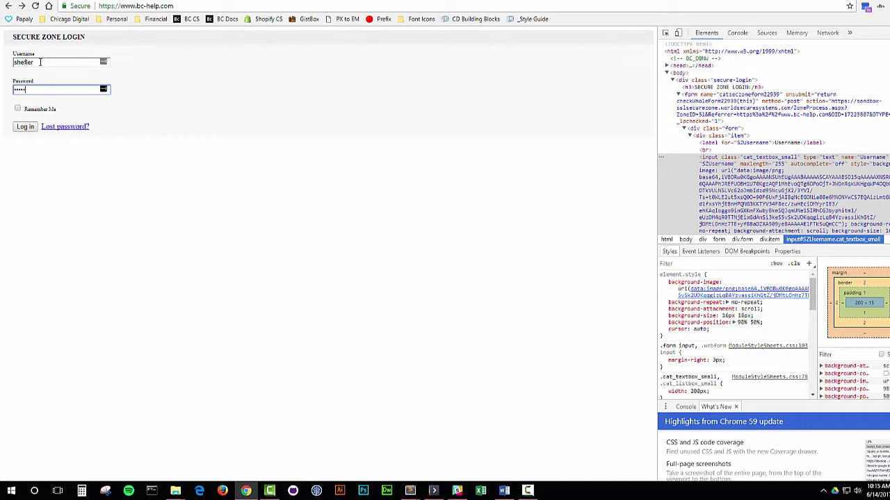
pyautogui.write('••')
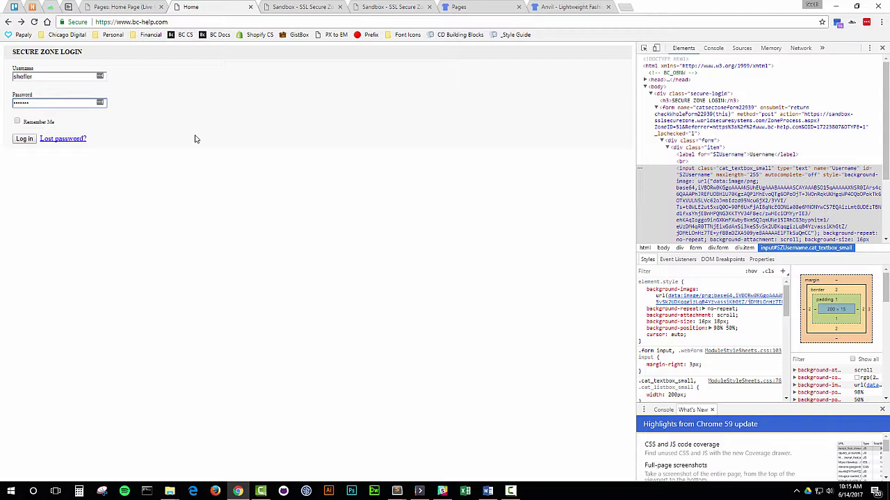
pyautogui.click(21, 141)
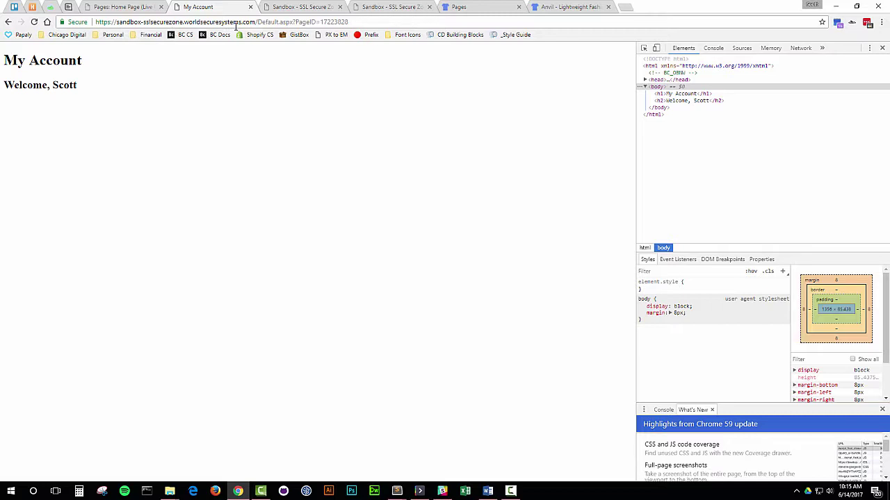
# Load the /account page on the bc-help.com and secure-domain Sandbox tabs to compare login state.
pyautogui.click(303, 7)
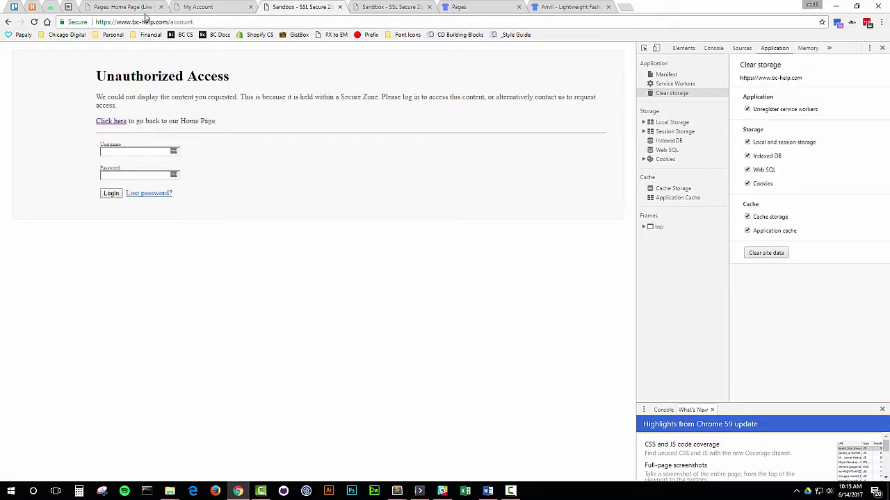
pyautogui.click(183, 22)
pyautogui.click(203, 21)
pyautogui.click(35, 23)
pyautogui.click(375, 7)
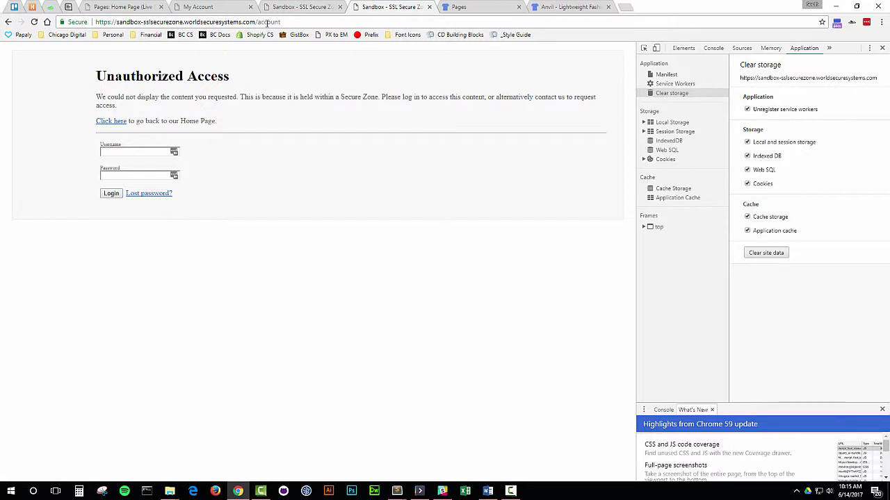
pyautogui.click(34, 23)
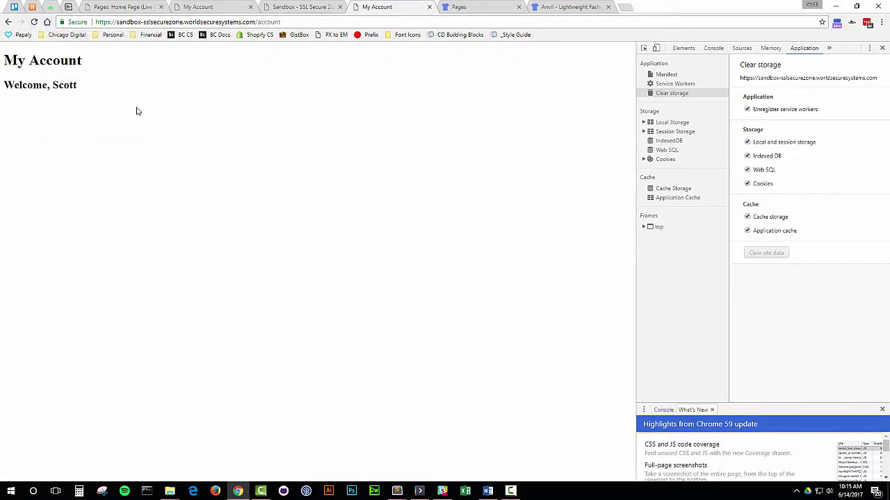
pyautogui.click(296, 7)
pyautogui.click(34, 22)
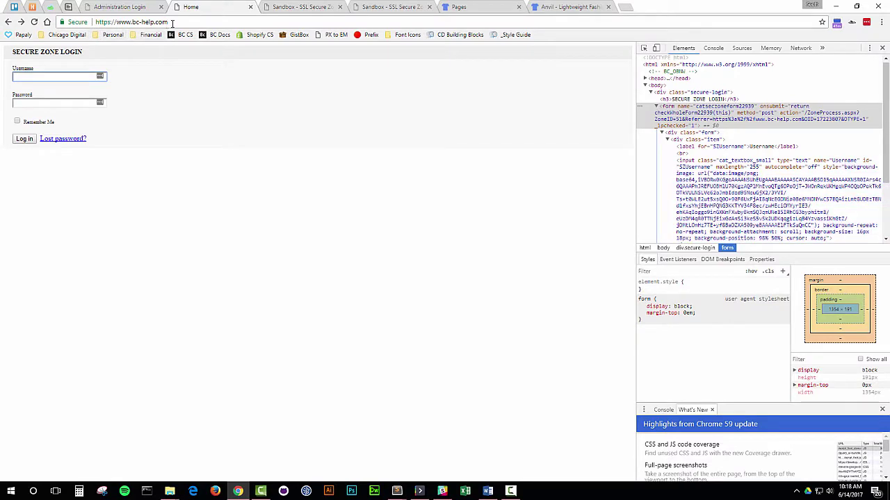
# Log in on the bc-help.com form with the member's credentials and save the login to LastPass.
pyautogui.click(76, 79)
pyautogui.write('sheffler')
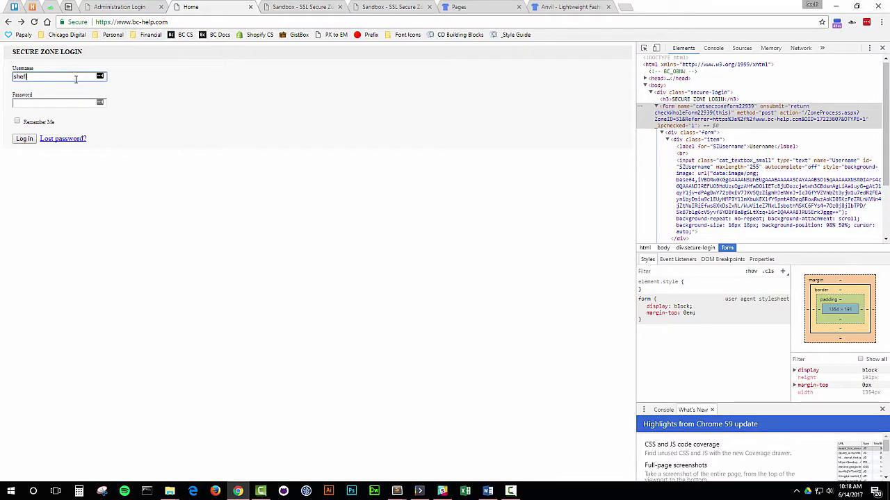
pyautogui.press('Tab')
pyautogui.write('****')
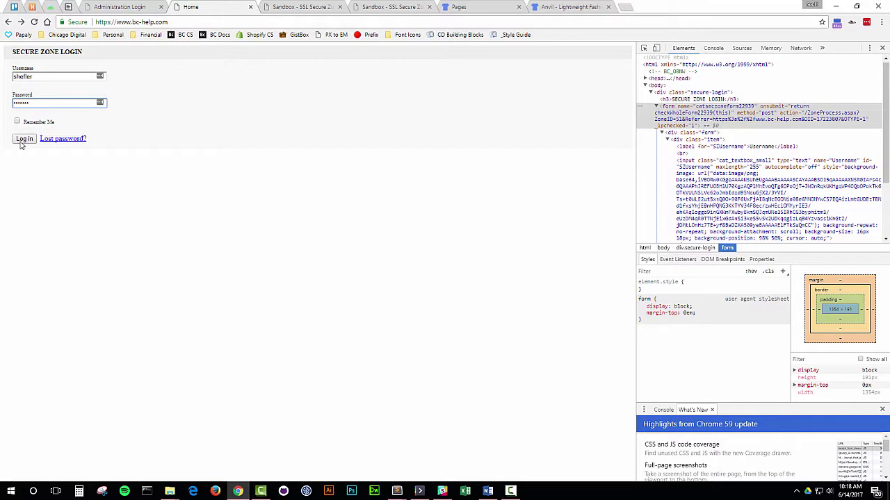
pyautogui.click(24, 138)
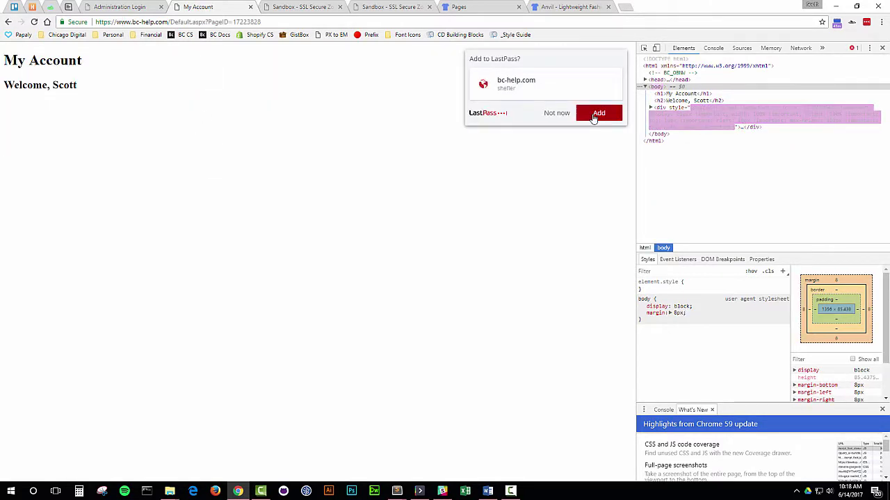
pyautogui.click(595, 113)
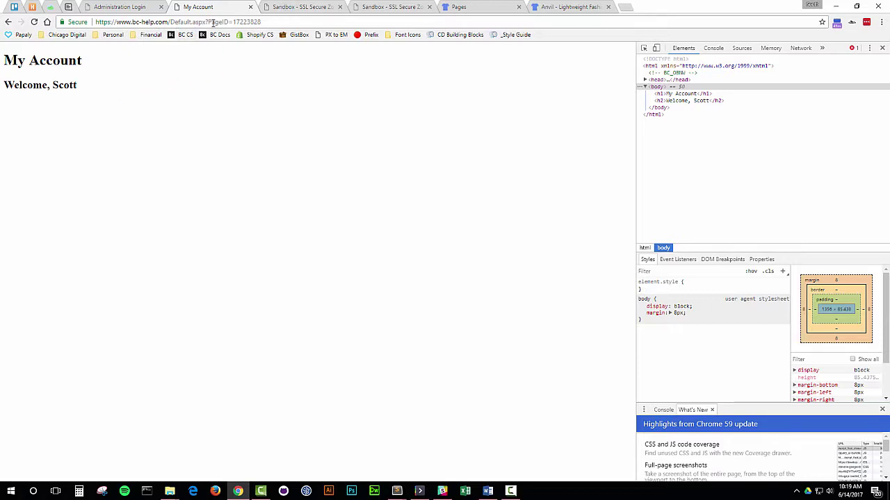
# Reload the bc-help.com and secure-domain account pages, then return to the first My Account tab.
pyautogui.click(305, 7)
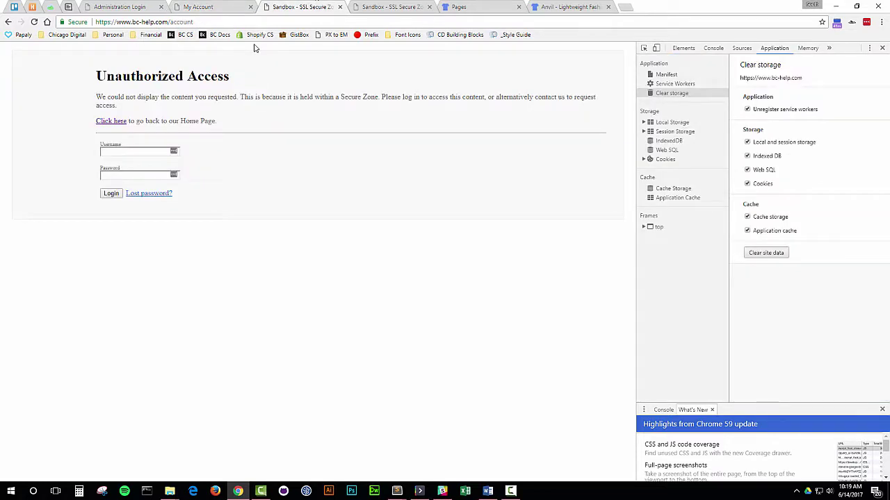
pyautogui.hotkey('ctrl', 'r')
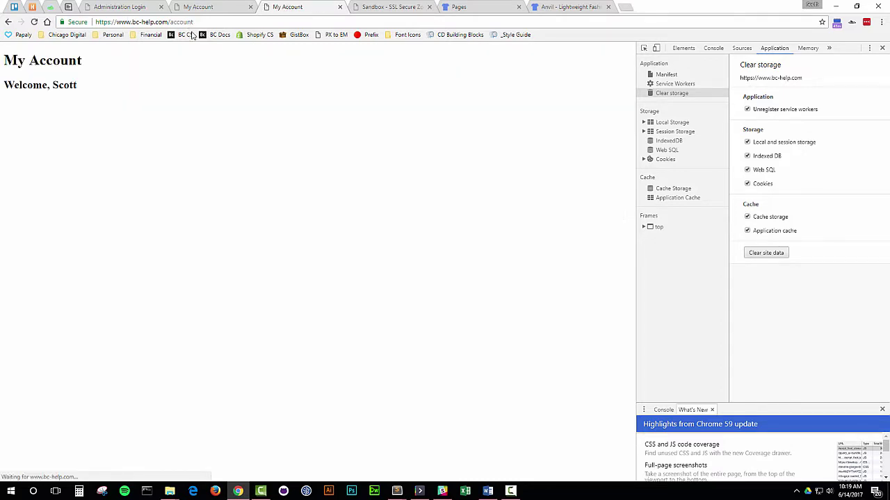
pyautogui.click(378, 7)
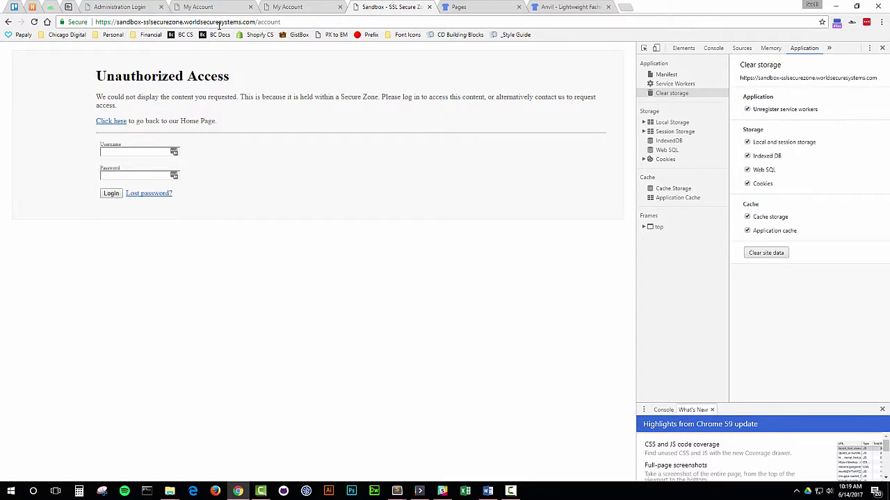
pyautogui.press('F5')
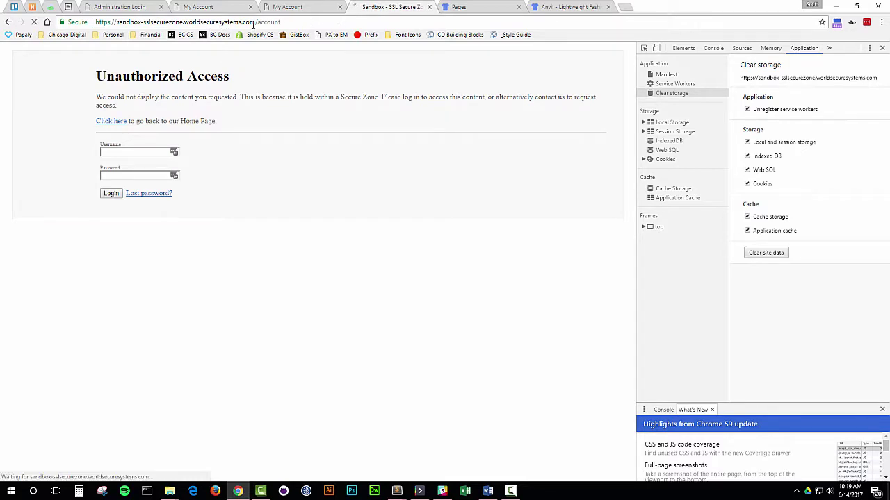
pyautogui.hotkey('ctrl', 'shift', 'Tab')
pyautogui.hotkey('ctrl', 'shift', 'Tab')
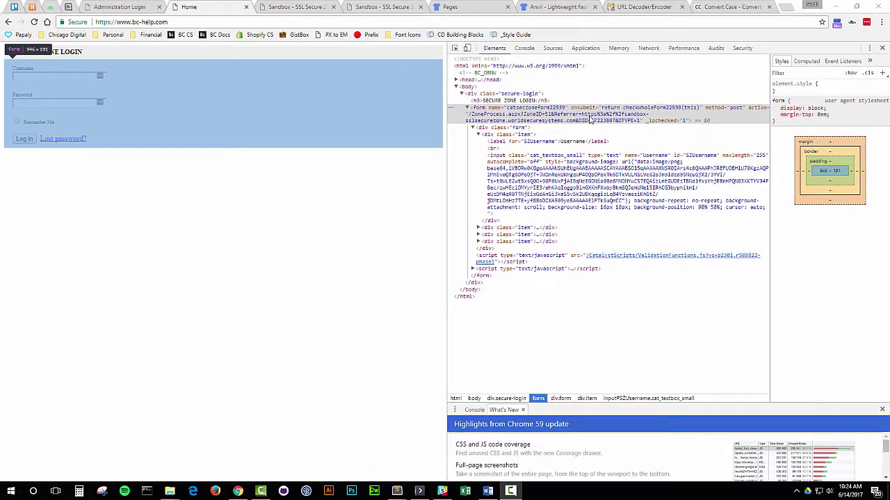
# Log in with the member's username and password, decline LastPass, and check the other account tabs.
pyautogui.click(43, 75)
pyautogui.write('sheffer')
pyautogui.press('Tab')
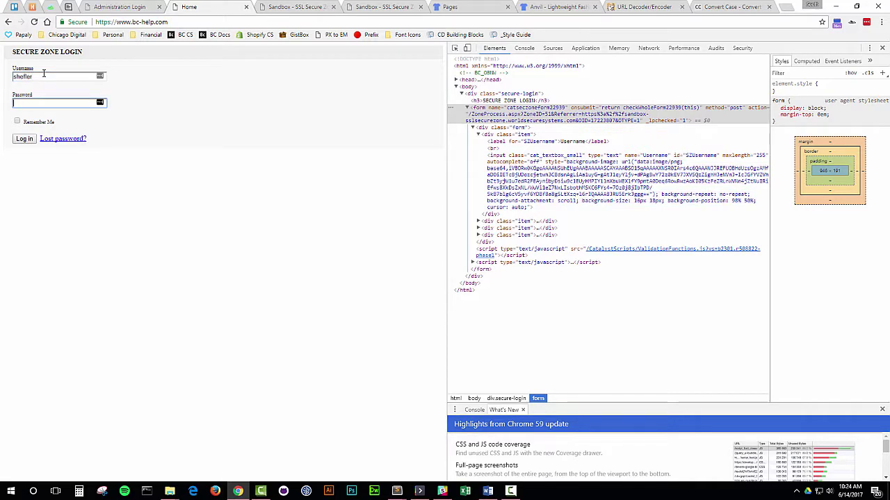
pyautogui.write('********')
pyautogui.press('Return')
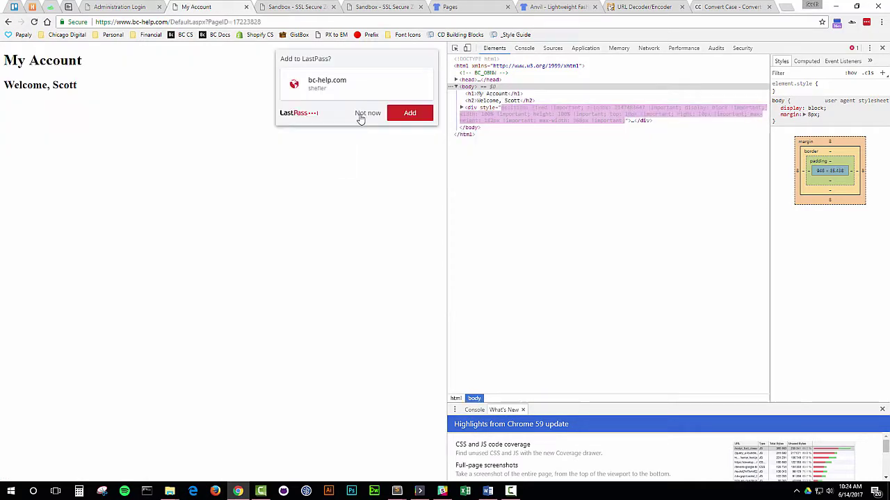
pyautogui.click(364, 116)
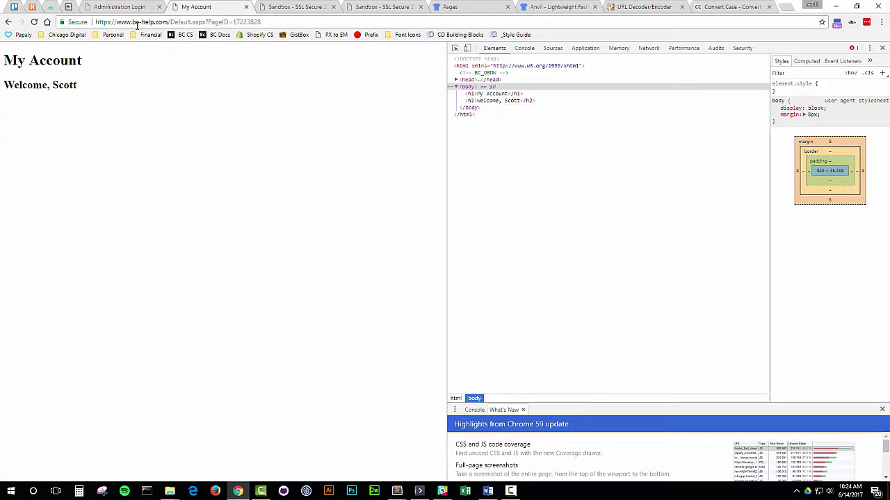
pyautogui.click(304, 7)
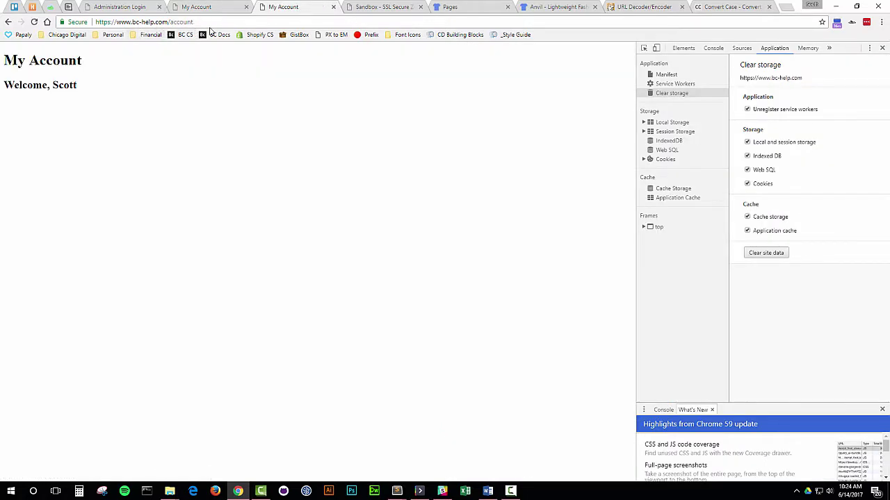
pyautogui.click(362, 7)
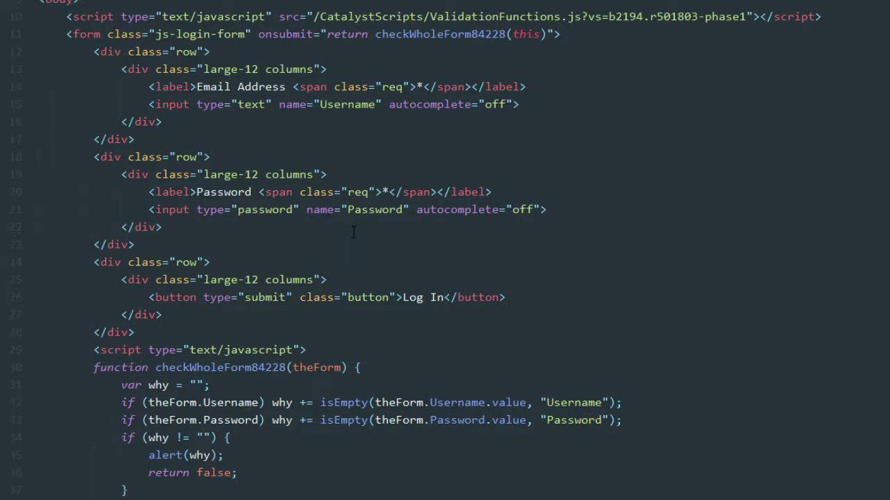
# Scroll through the ajax_login script, restoring the accidentally deleted 'false;' in its return statement.
pyautogui.scroll(-2, 225, 132)
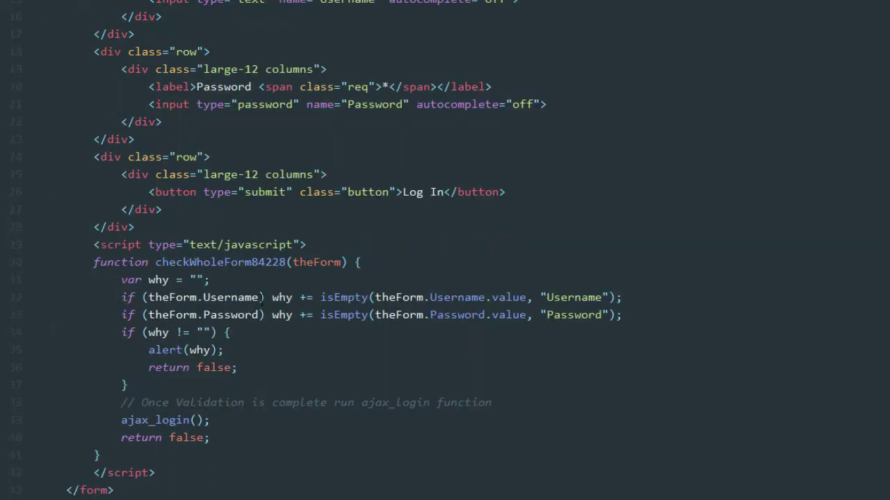
pyautogui.scroll(-3, 240, 365)
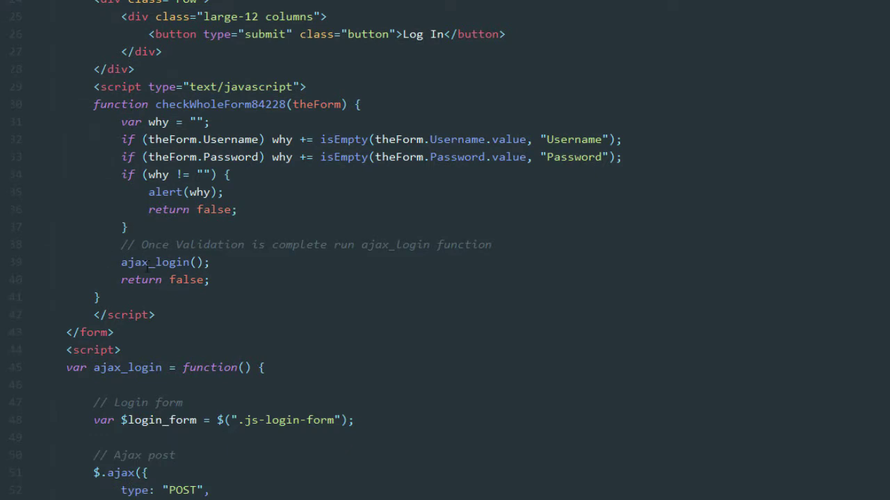
pyautogui.press('BackSpace')
pyautogui.press('BackSpace')
pyautogui.press('BackSpace')
pyautogui.press('BackSpace')
pyautogui.press('BackSpace')
pyautogui.press('BackSpace')
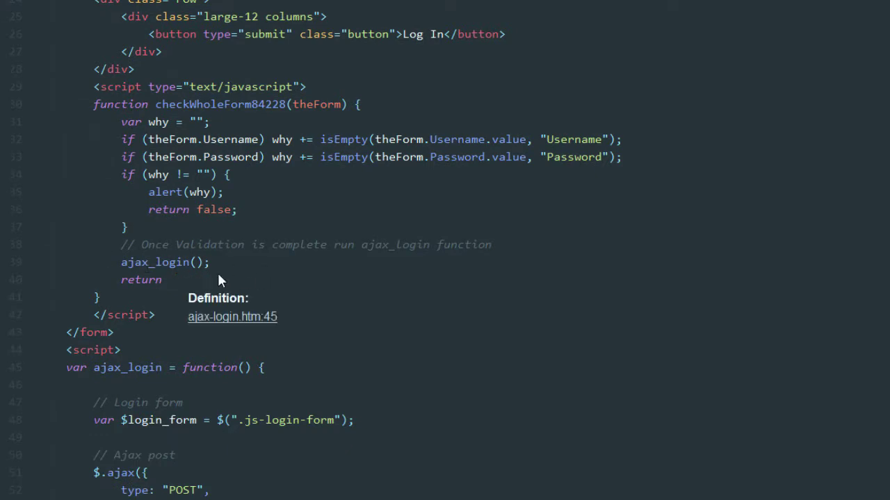
pyautogui.hotkey('ctrl', 'z')
pyautogui.scroll(-3, 218, 264)
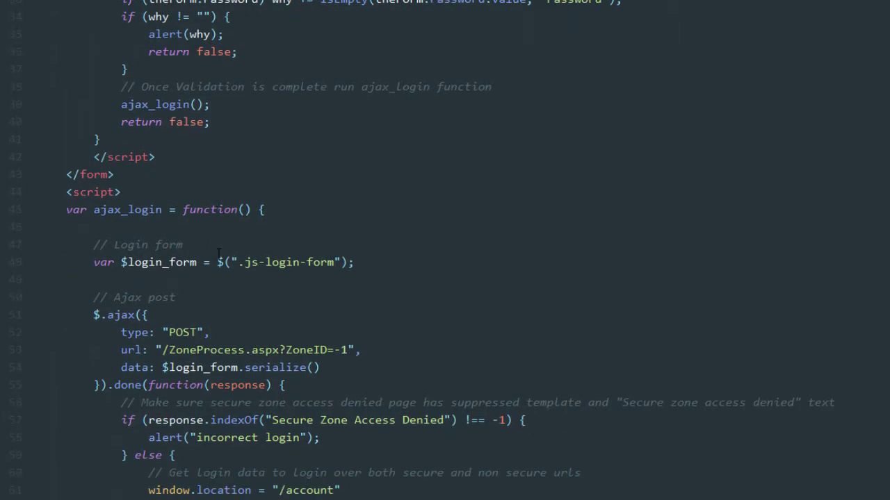
pyautogui.scroll(-3, 218, 252)
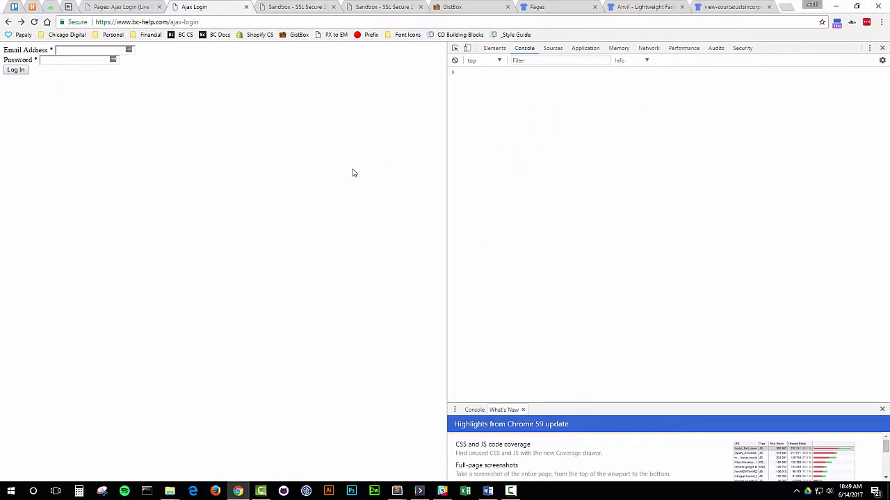
# Reload the Ajax Login page, sign in with the member's email and password, then open ajax-login-both-domains.
pyautogui.press('F5')
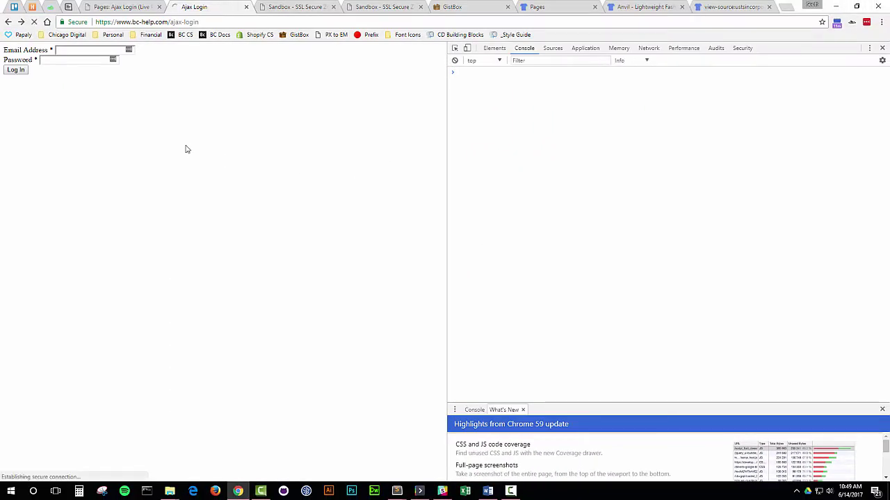
pyautogui.click(98, 51)
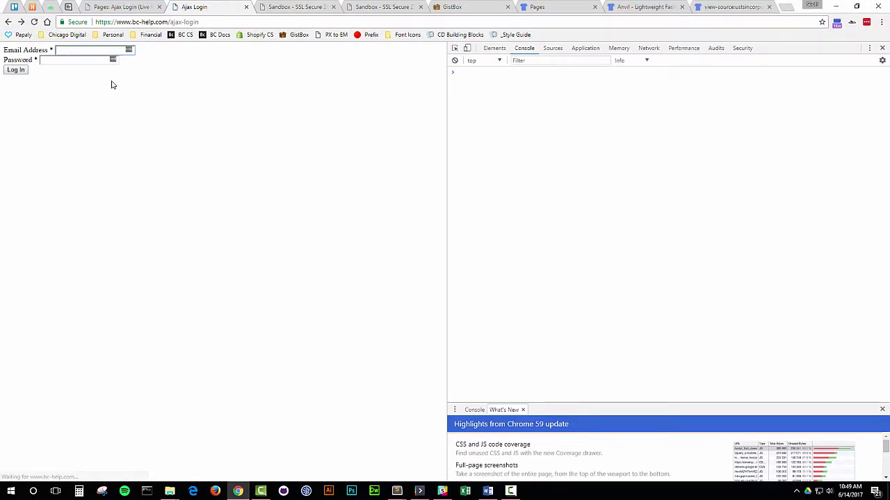
pyautogui.write('sheffler')
pyautogui.press('Tab')
pyautogui.write('•••••••')
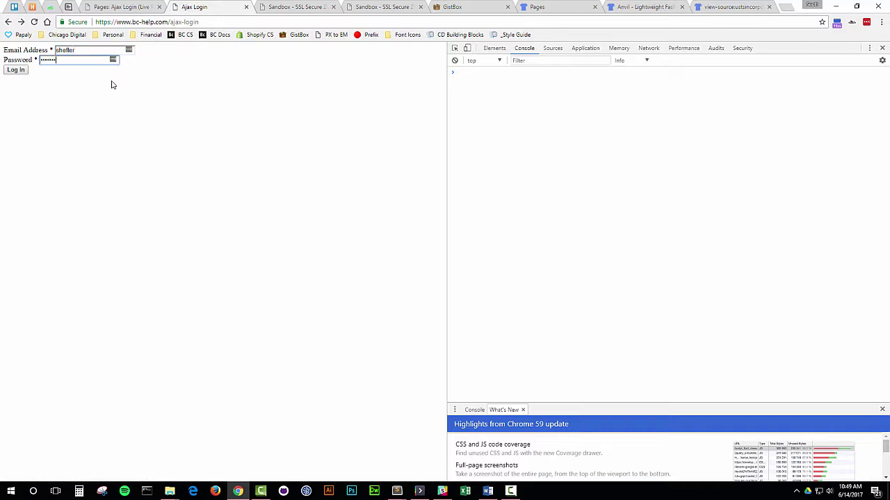
pyautogui.press('Return')
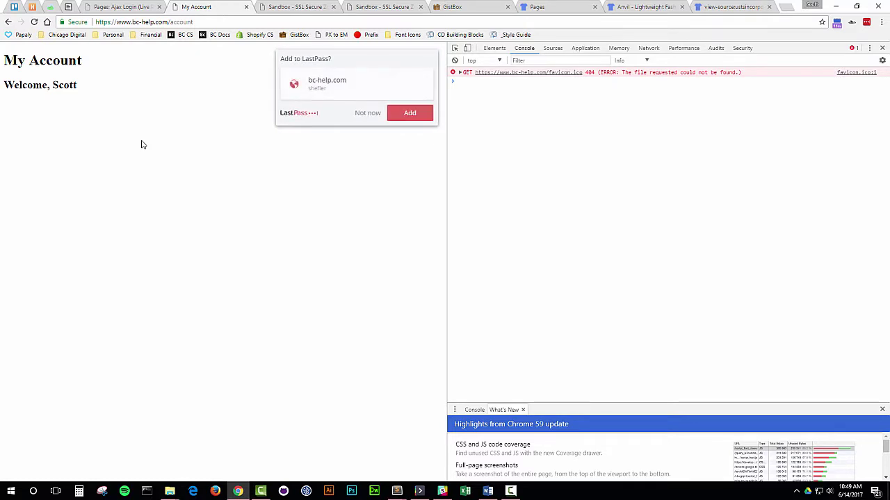
pyautogui.click(371, 114)
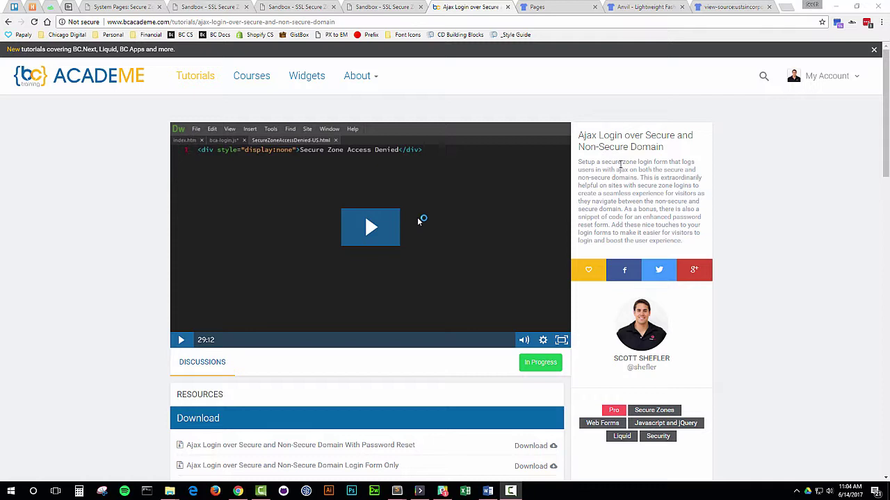
pyautogui.click(184, 8)
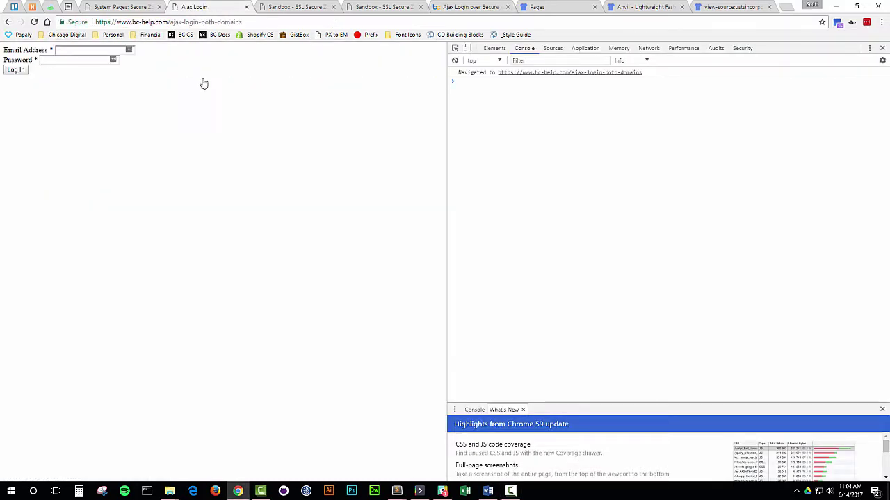
# Confirm the Sandbox account tabs still show Unauthorized Access before logging in.
pyautogui.click(83, 50)
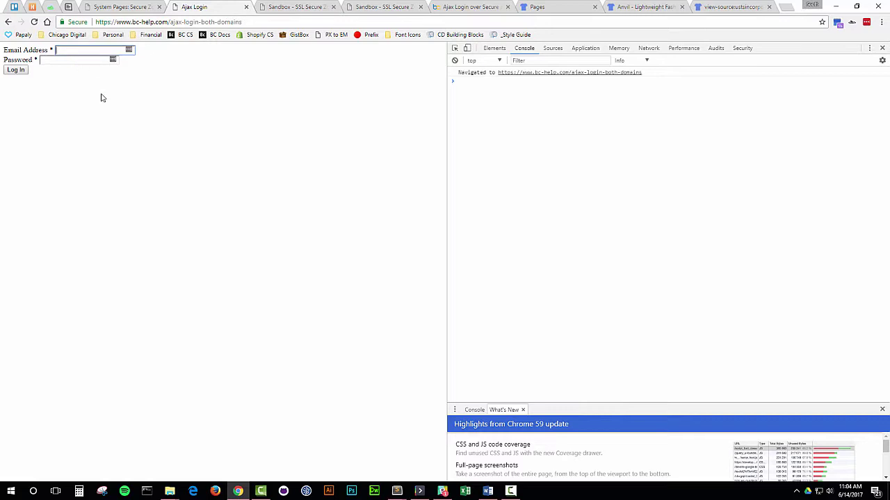
pyautogui.click(293, 7)
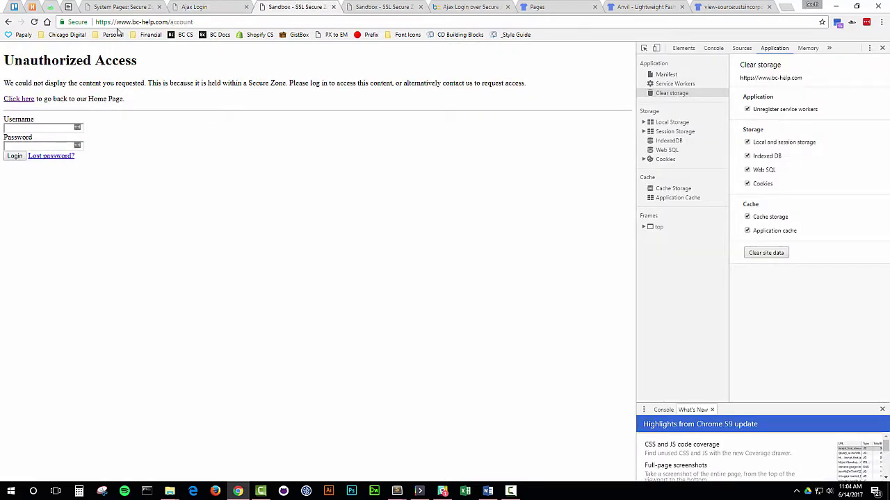
pyautogui.click(369, 8)
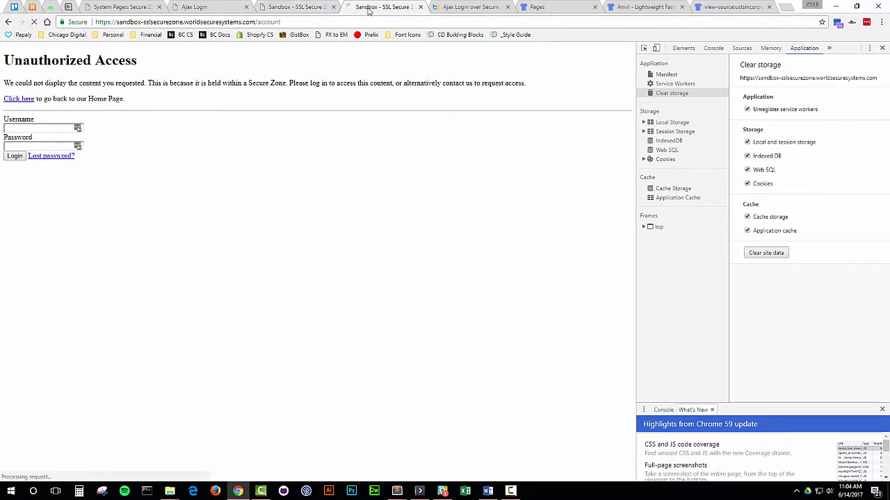
pyautogui.click(303, 6)
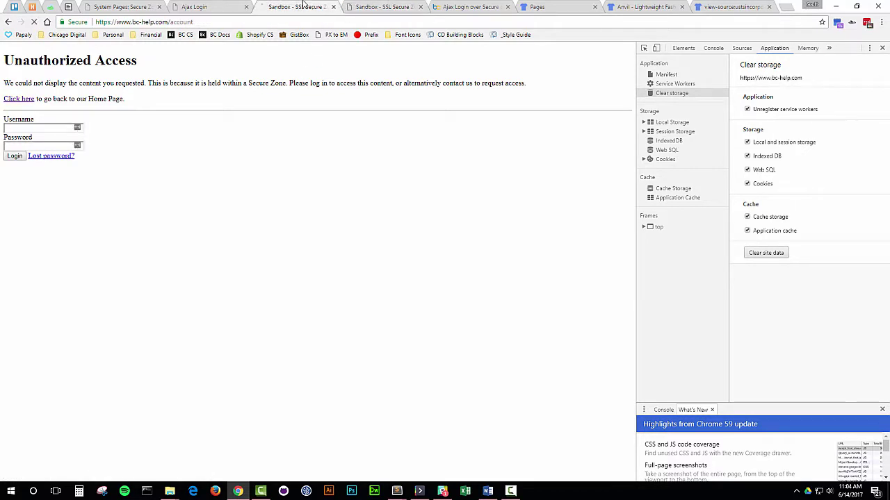
pyautogui.click(195, 7)
# Sign in on the both-domains Ajax form with the member's credentials, declining LastPass.
pyautogui.write('shelfer')
pyautogui.click(81, 61)
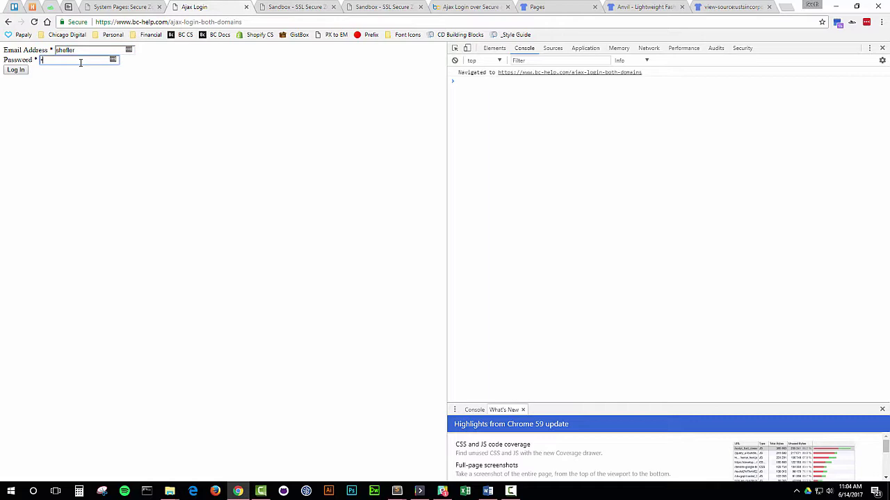
pyautogui.write('*******')
pyautogui.press('Return')
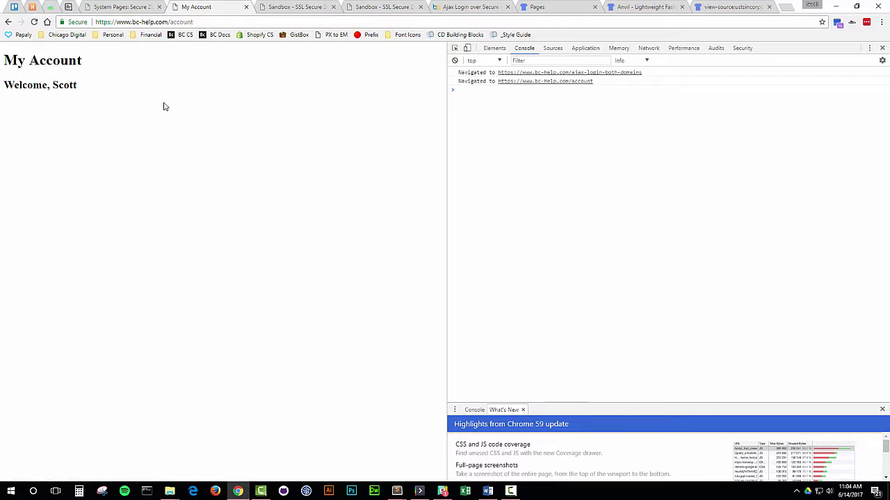
pyautogui.click(367, 112)
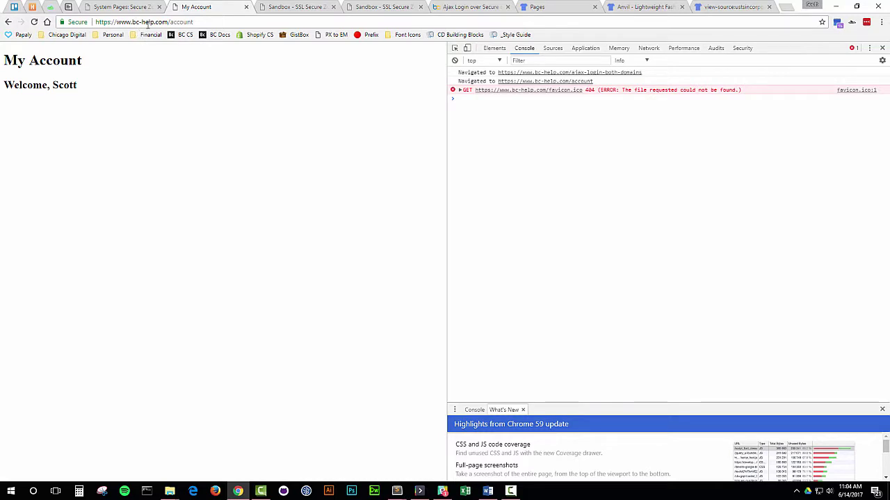
# Reload the bc-help.com and secure-domain account tabs with F5 to check the login.
pyautogui.click(291, 8)
pyautogui.press('F5')
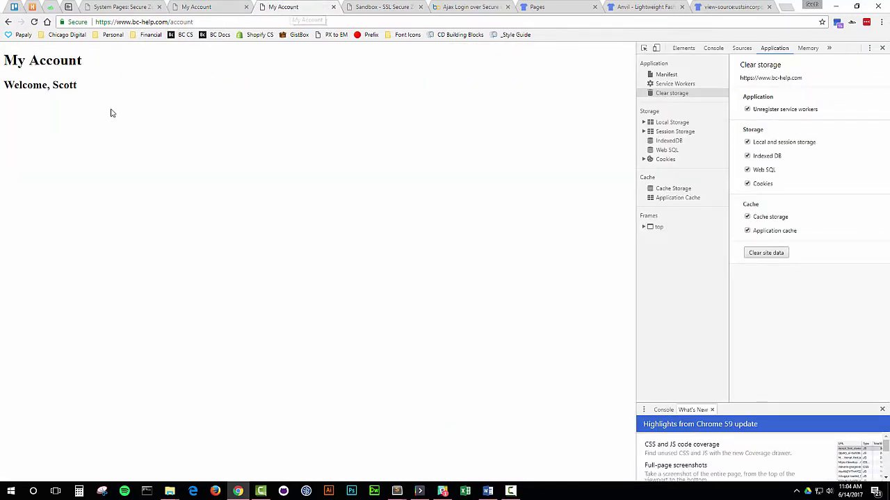
pyautogui.click(359, 7)
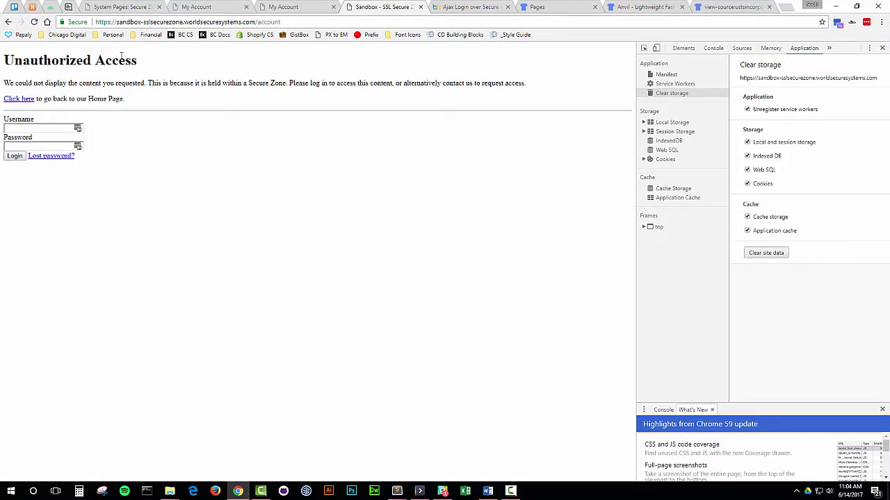
pyautogui.press('F5')
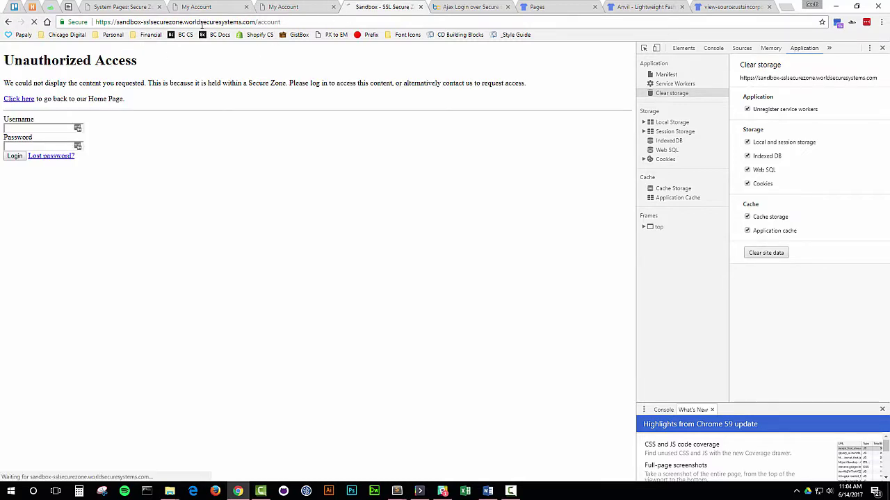